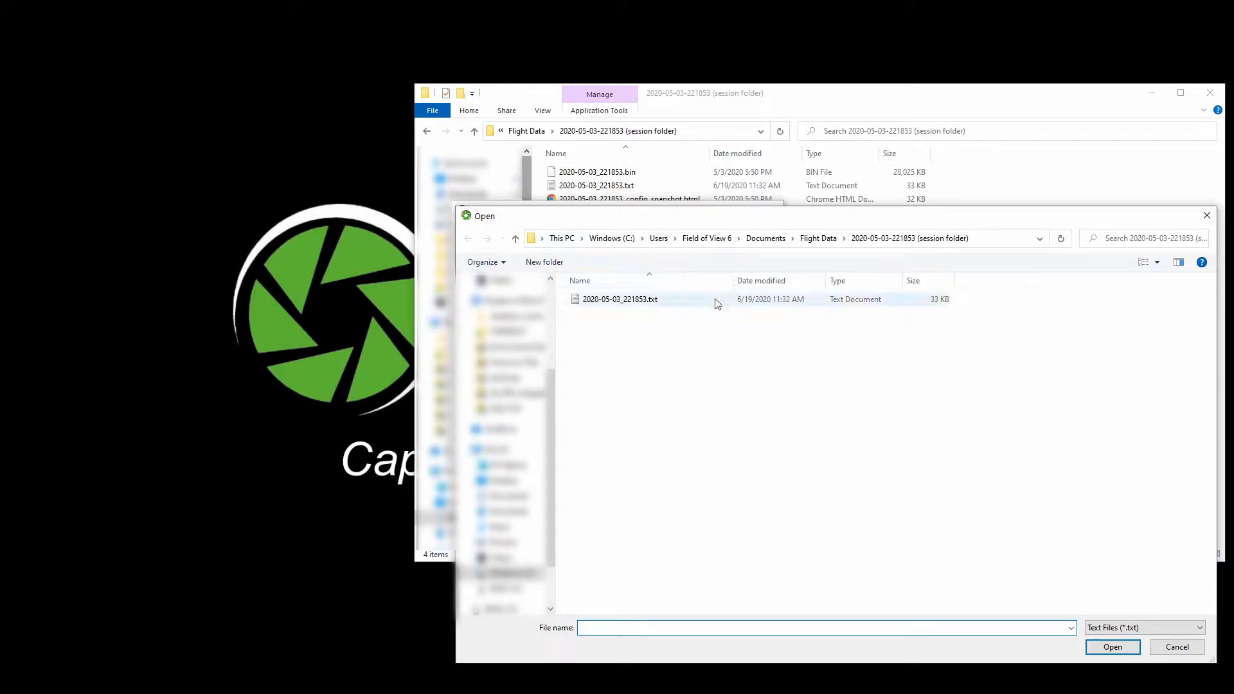
- Load the 2020-05-03_221853.txt events file into the Geotags Tool and move the tool window aside
{"action": "left_click", "coordinate": [1108, 647]}
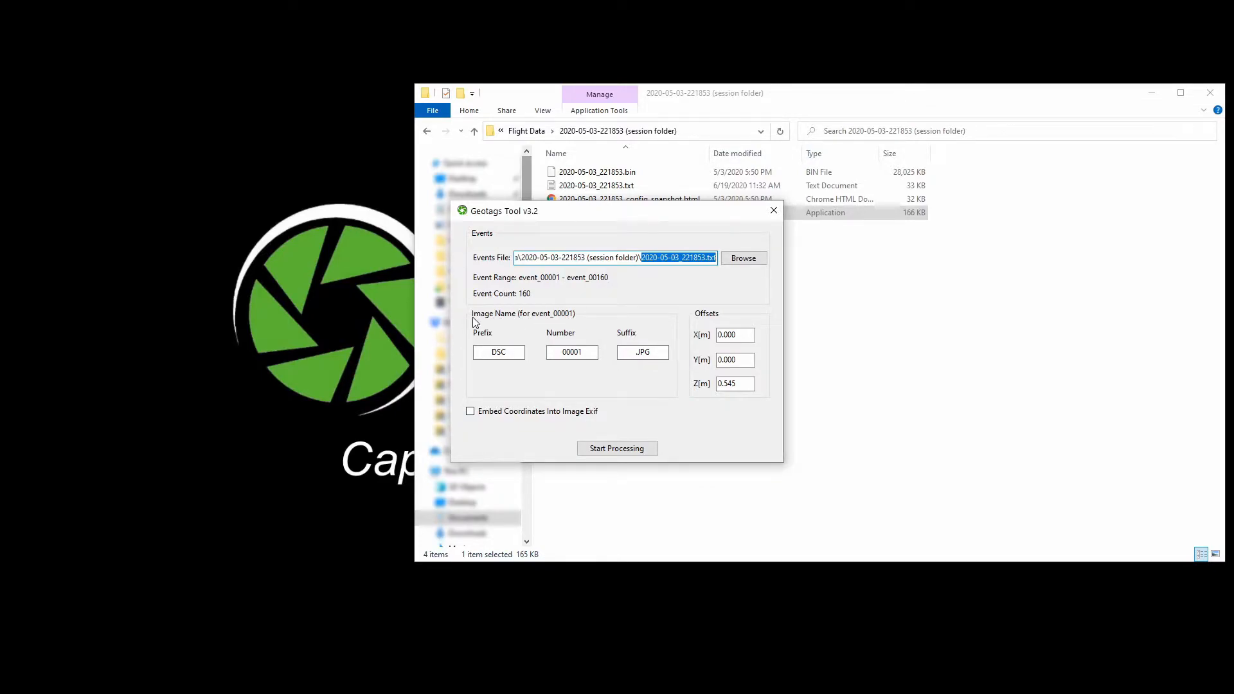
{"action": "left_click", "coordinate": [517, 352]}
{"action": "left_click", "coordinate": [583, 352]}
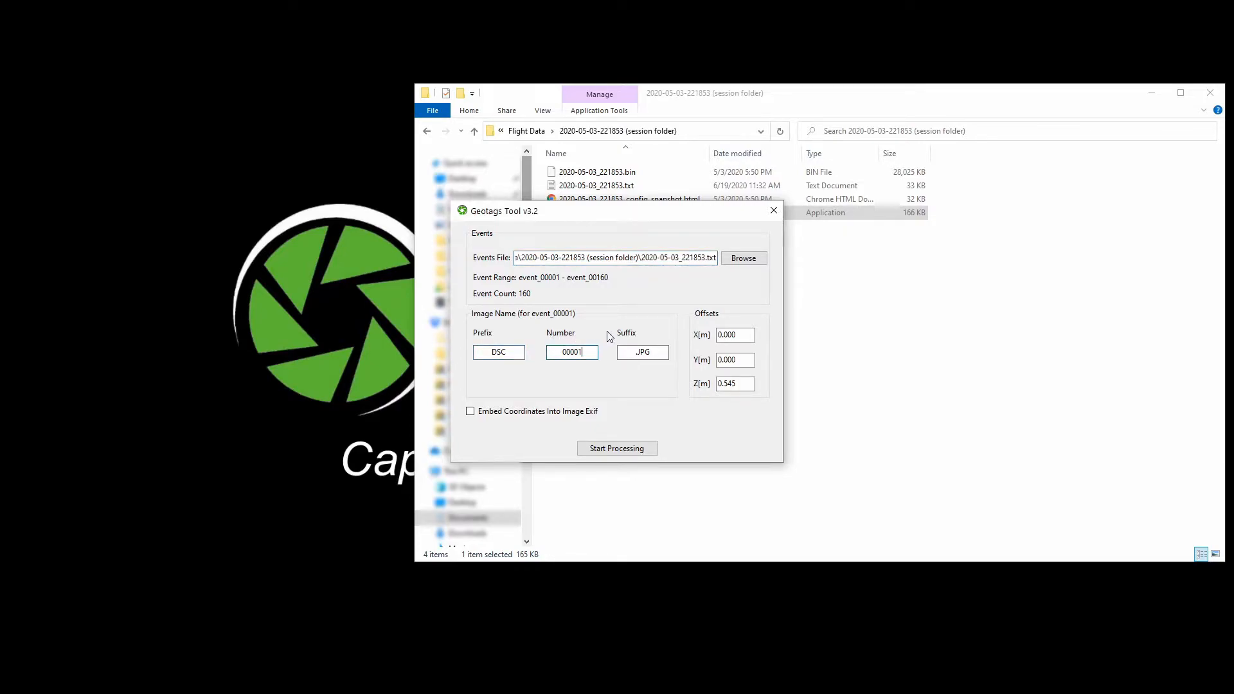
{"action": "left_click", "coordinate": [653, 352]}
{"action": "left_click_drag", "start_coordinate": [633, 211], "coordinate": [257, 204]}
- Open the 100MSDCF image folder and drop the first image, DSC00222.JPG, onto the tool to set the image numbering
{"action": "left_click", "coordinate": [426, 131]}
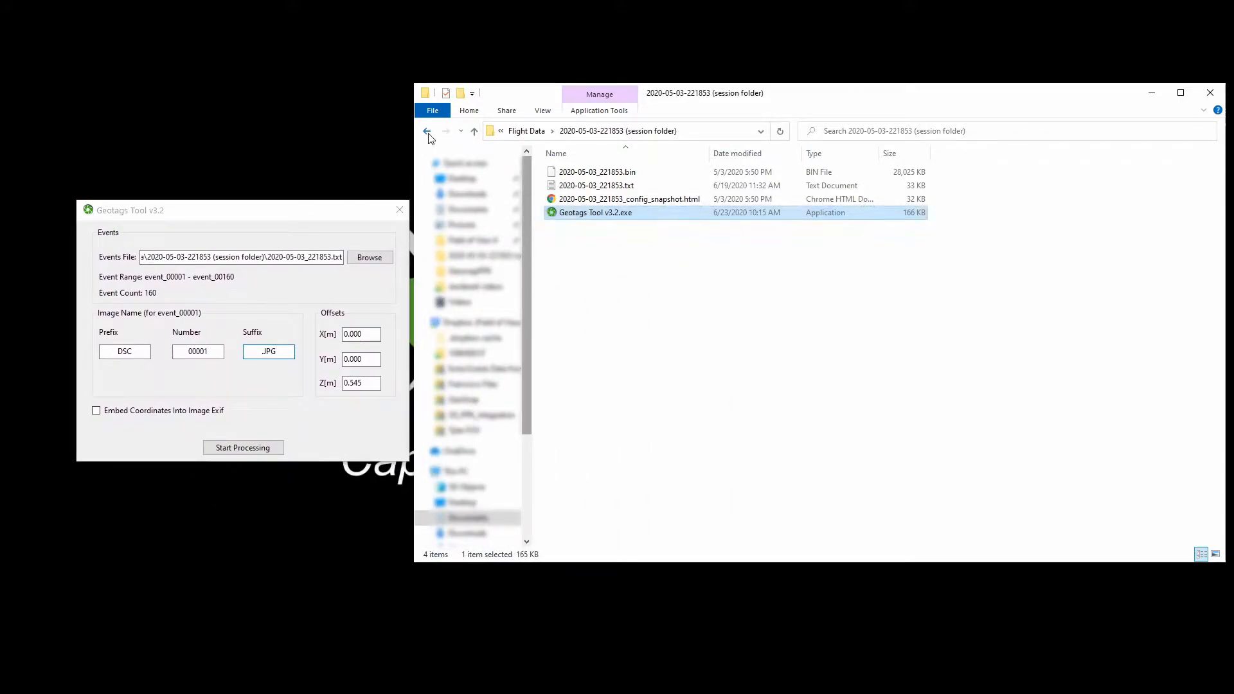
{"action": "double_click", "coordinate": [576, 172]}
{"action": "left_click", "coordinate": [578, 185]}
{"action": "left_click_drag", "start_coordinate": [579, 185], "coordinate": [222, 371]}
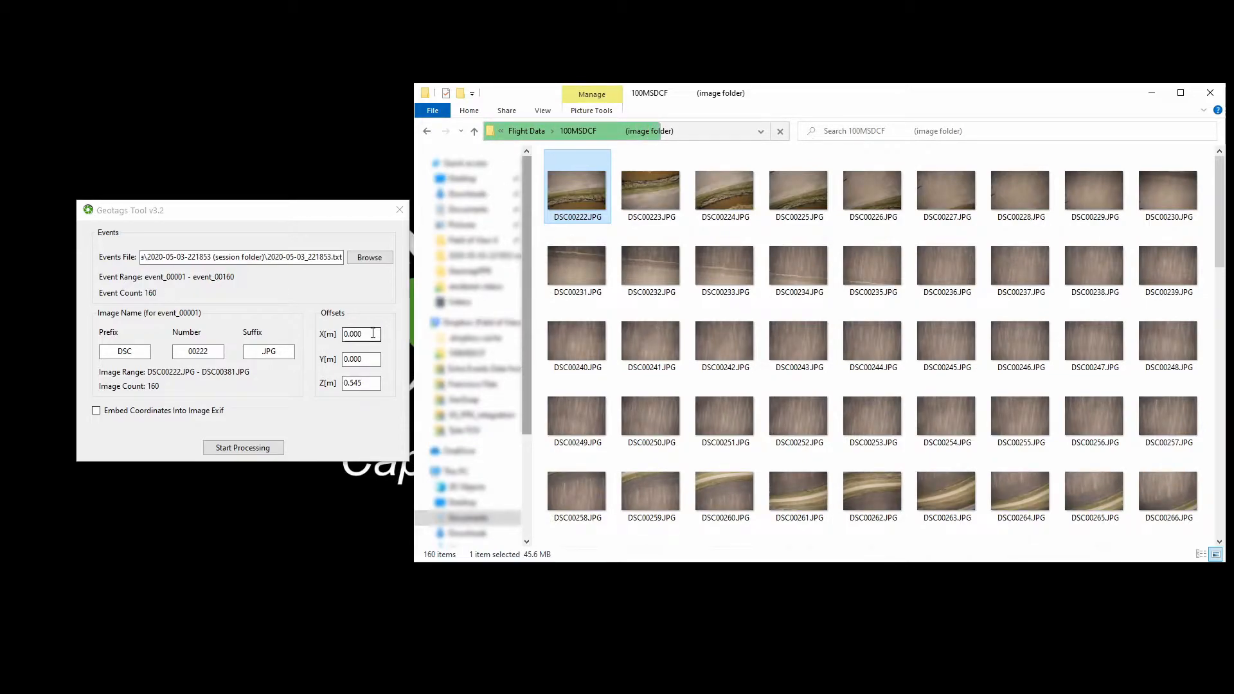
- Run the geotag processing with the default X, Y and Z offsets and close the completion dialog
{"action": "left_click", "coordinate": [372, 359]}
{"action": "left_click", "coordinate": [369, 382]}
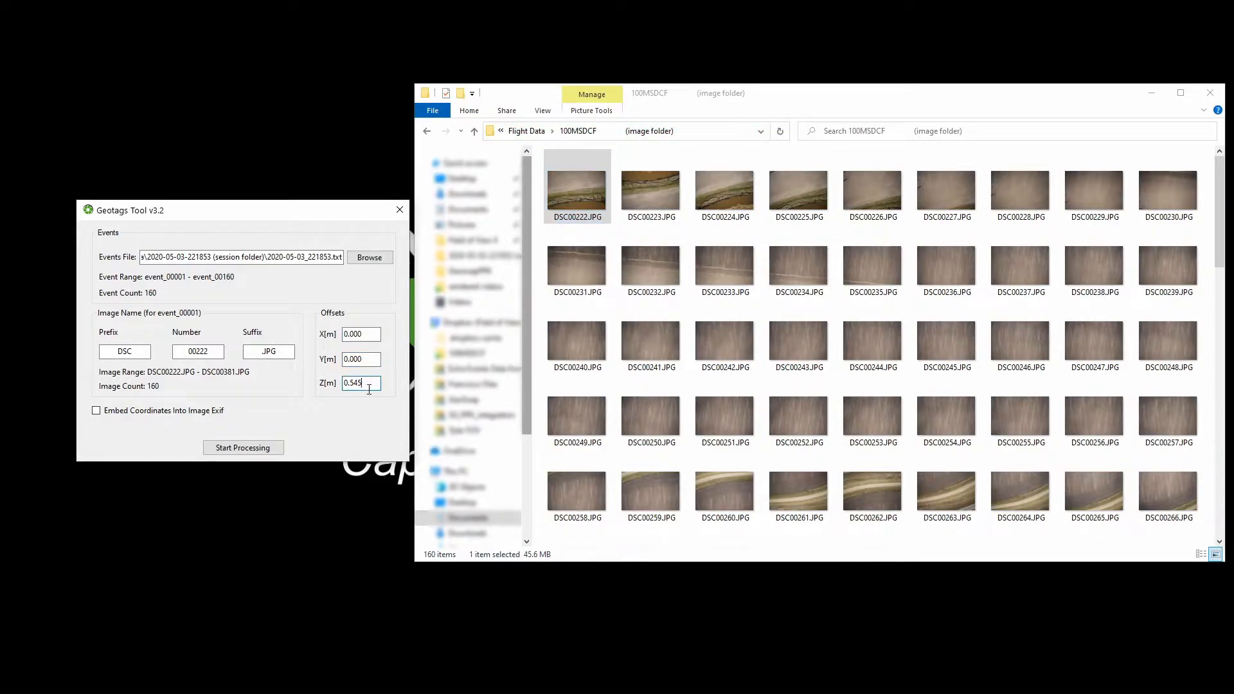
{"action": "left_click", "coordinate": [244, 448]}
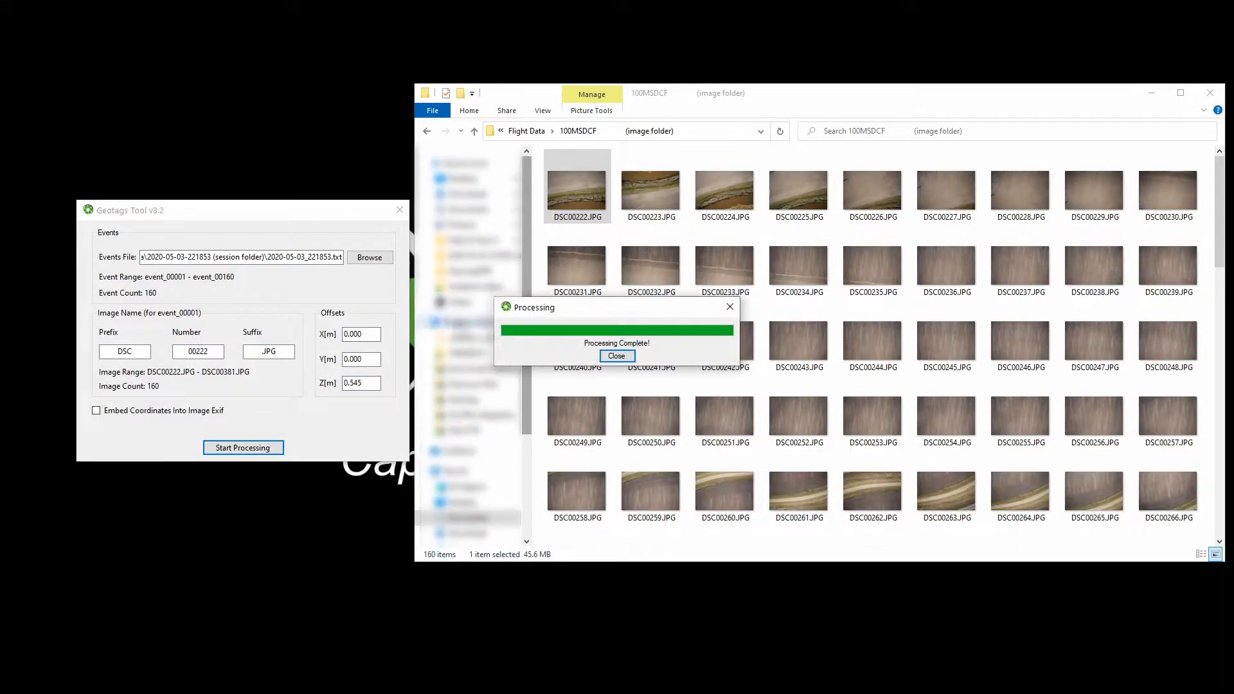
{"action": "left_click", "coordinate": [617, 356]}
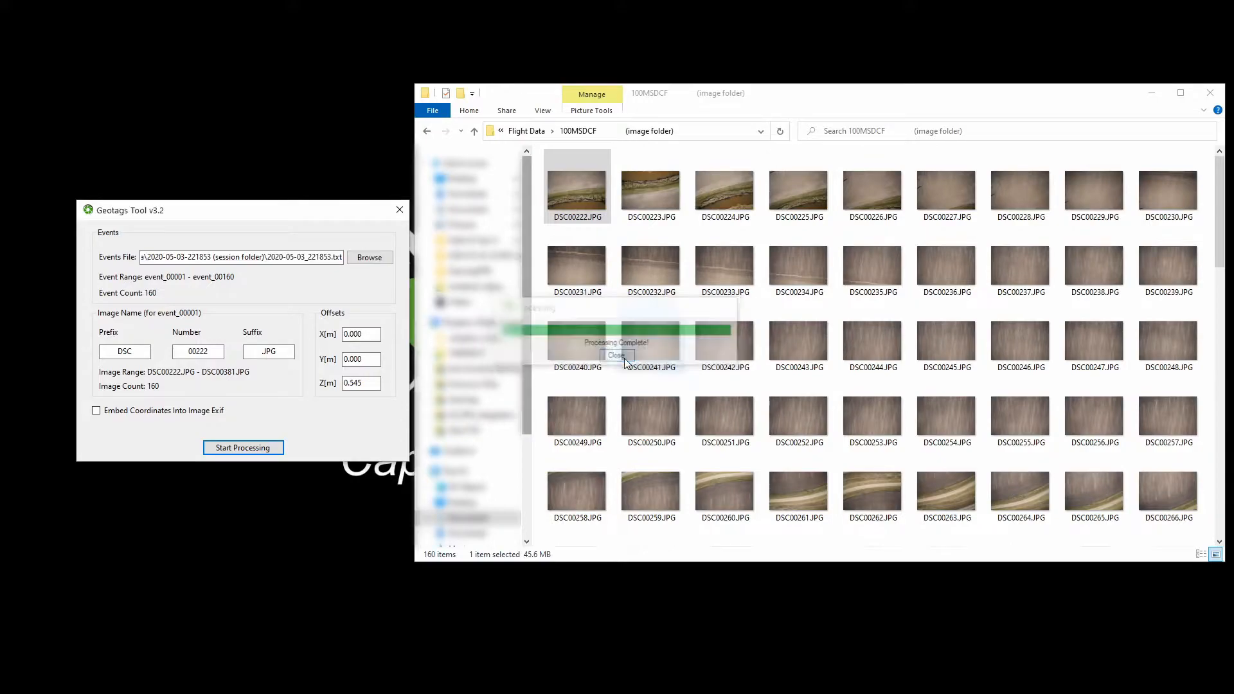
- Open 2020-05-03_221853_geotags.txt from the session folder
{"action": "left_click", "coordinate": [426, 130]}
{"action": "double_click", "coordinate": [581, 186]}
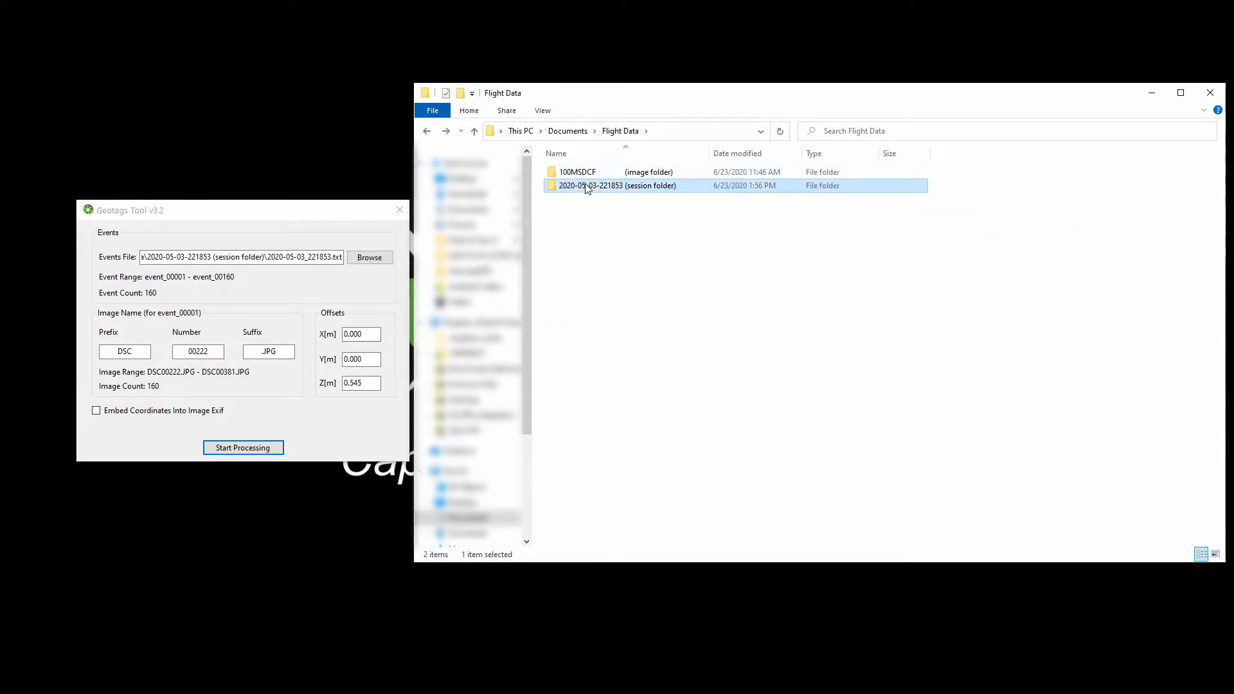
{"action": "left_click", "coordinate": [692, 231]}
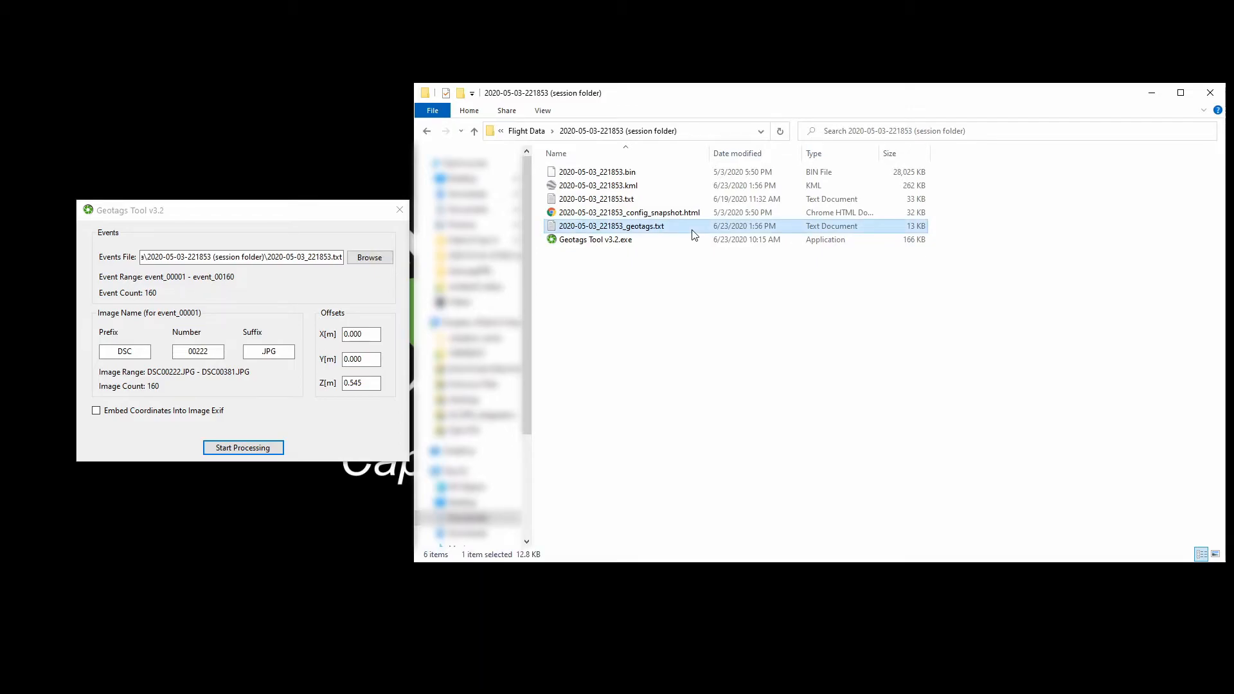
{"action": "double_click", "coordinate": [692, 231]}
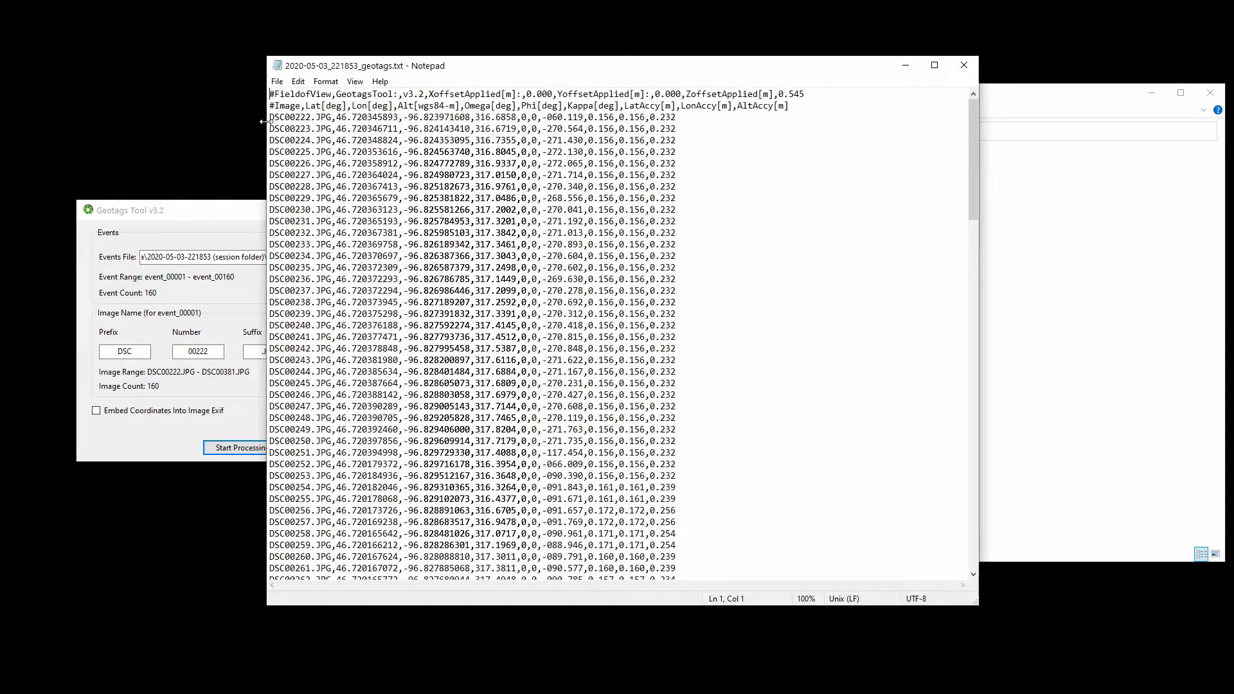
- Examine the image name, accuracy and altitude columns of the geotags file and close it
{"action": "left_click_drag", "start_coordinate": [269, 116], "coordinate": [330, 119]}
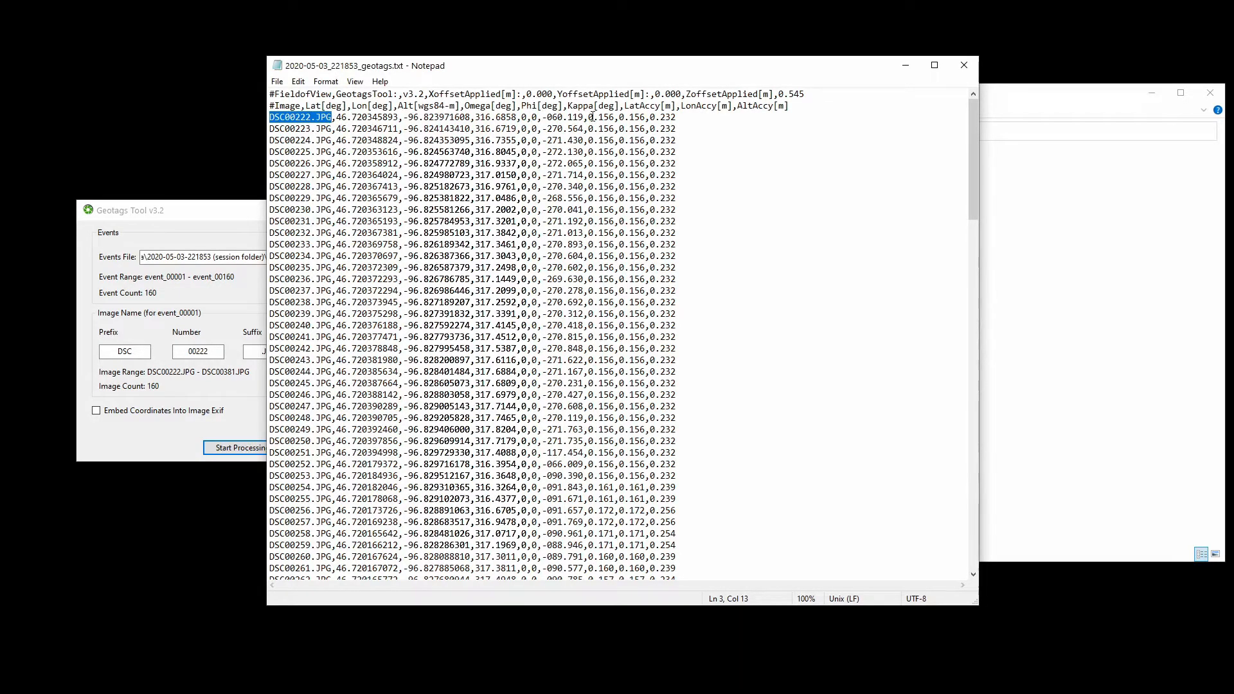
{"action": "left_click_drag", "start_coordinate": [587, 118], "coordinate": [642, 118]}
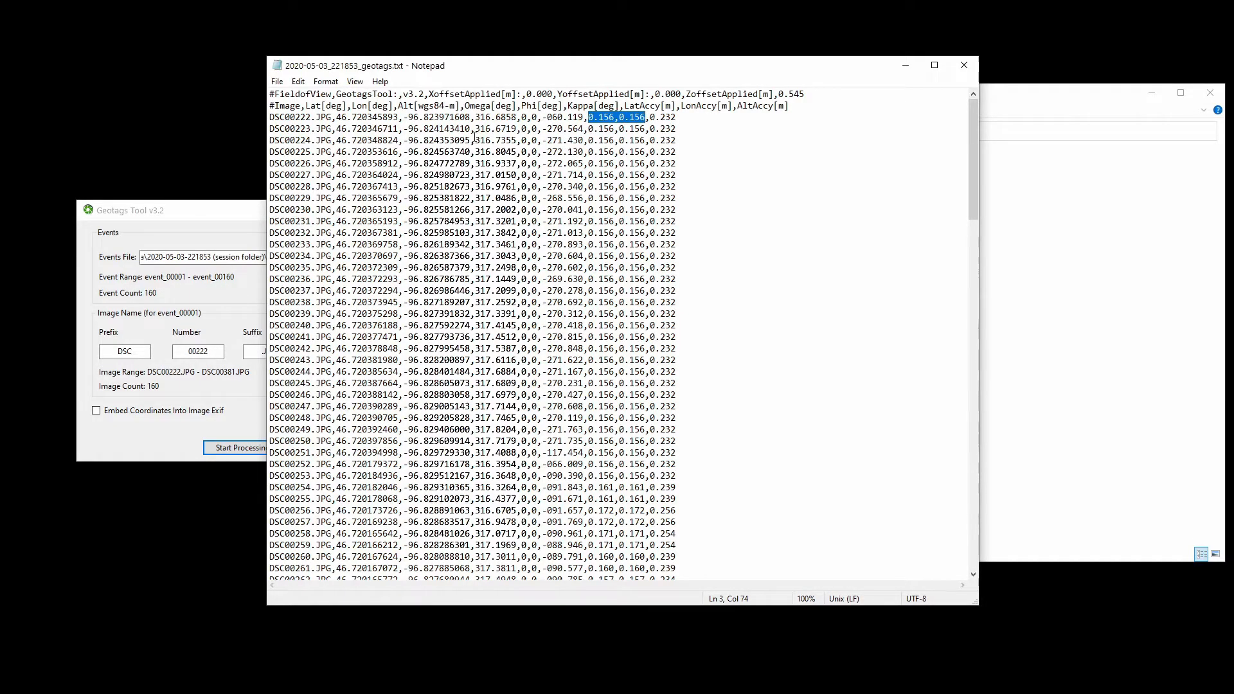
{"action": "left_click_drag", "start_coordinate": [475, 117], "coordinate": [502, 117]}
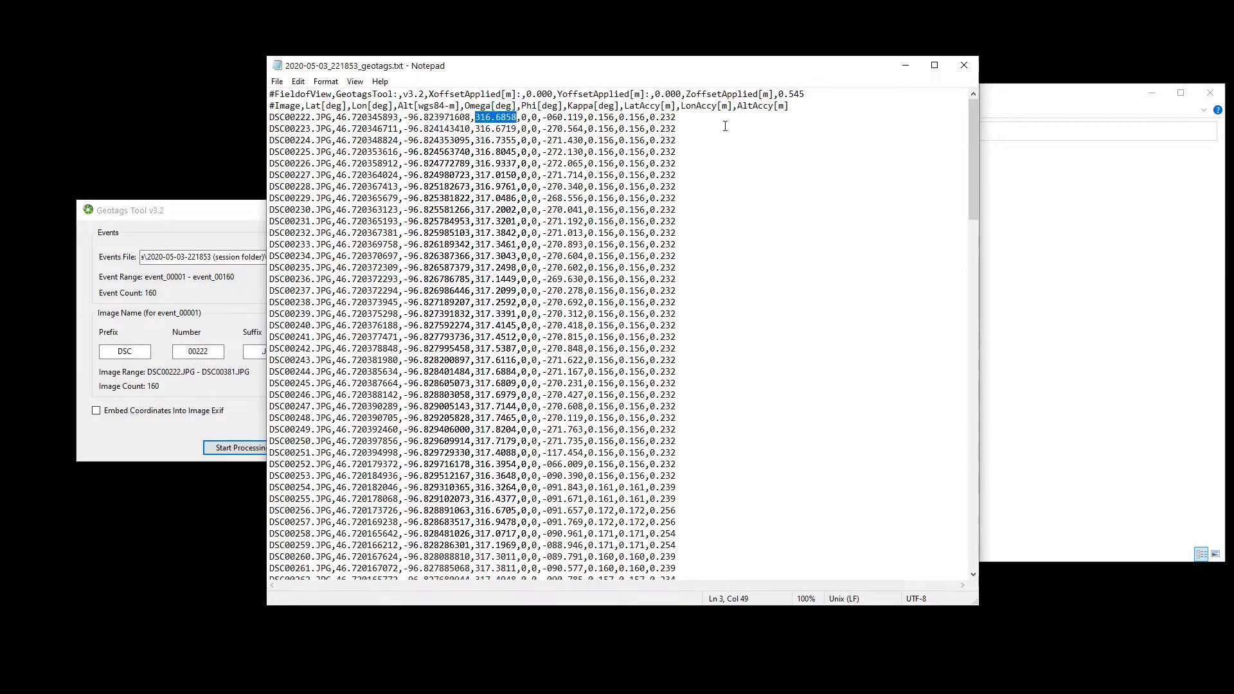
{"action": "left_click", "coordinate": [964, 65]}
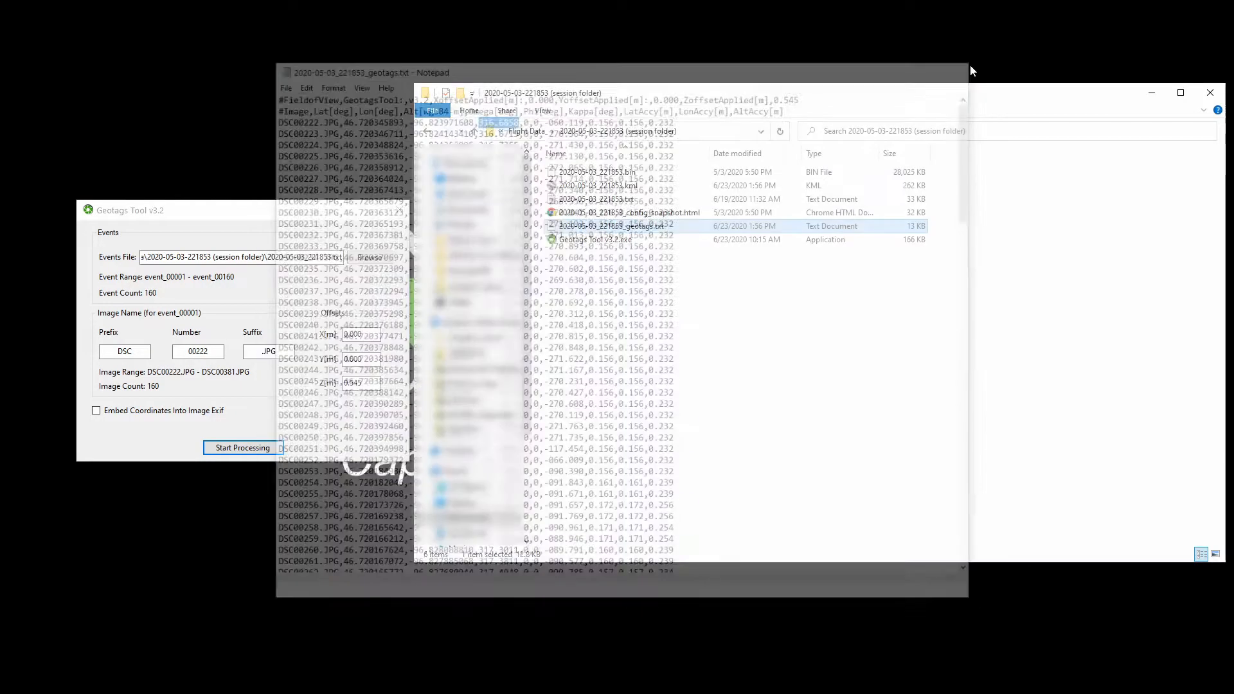
- Open 2020-05-03_221853.kml with Google Earth Pro
{"action": "left_click", "coordinate": [649, 187]}
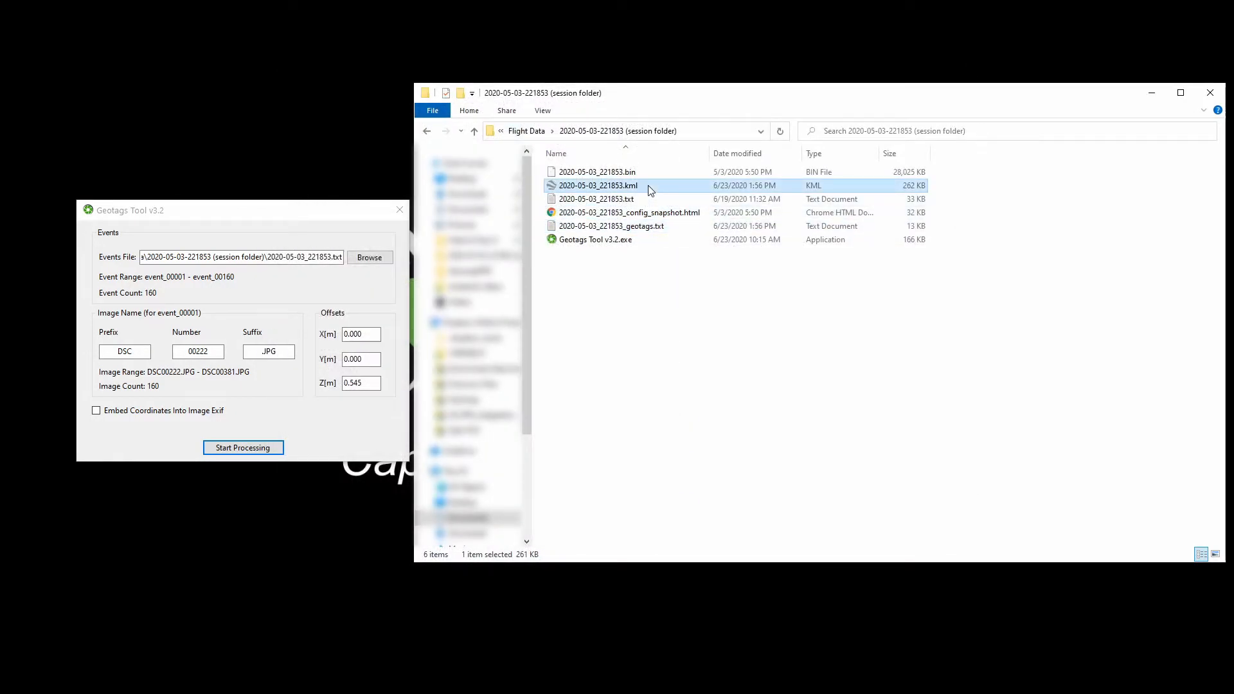
{"action": "right_click", "coordinate": [700, 187]}
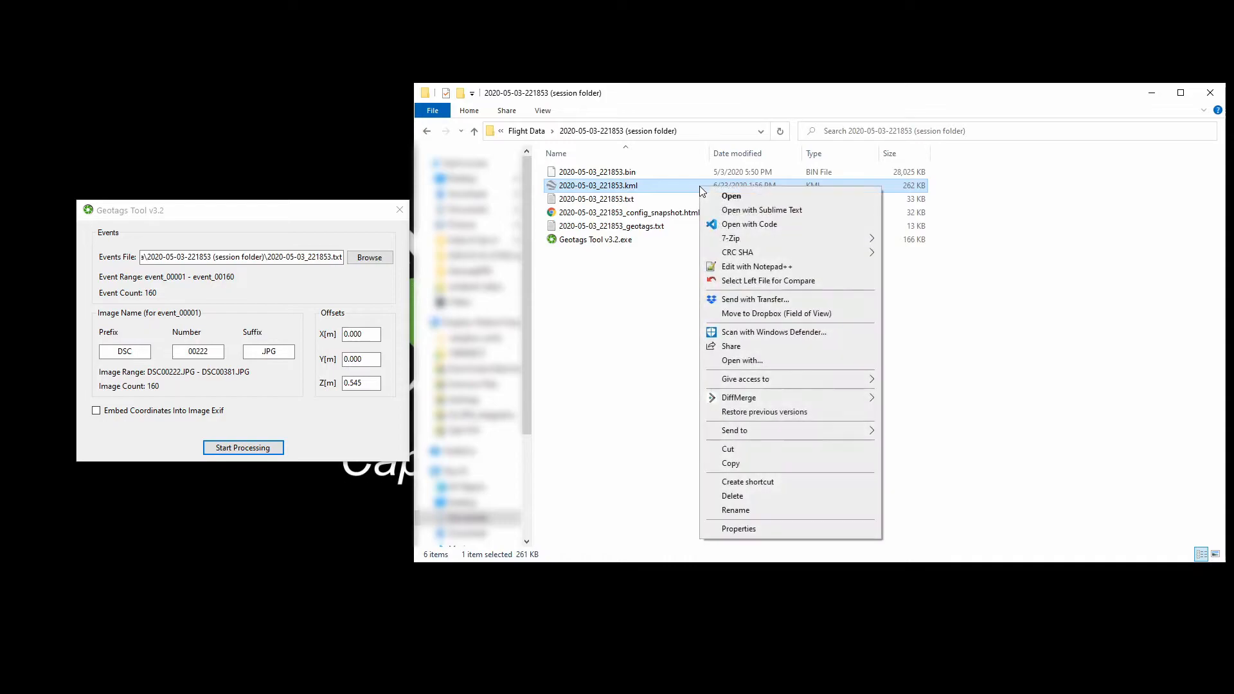
{"action": "left_click", "coordinate": [751, 361]}
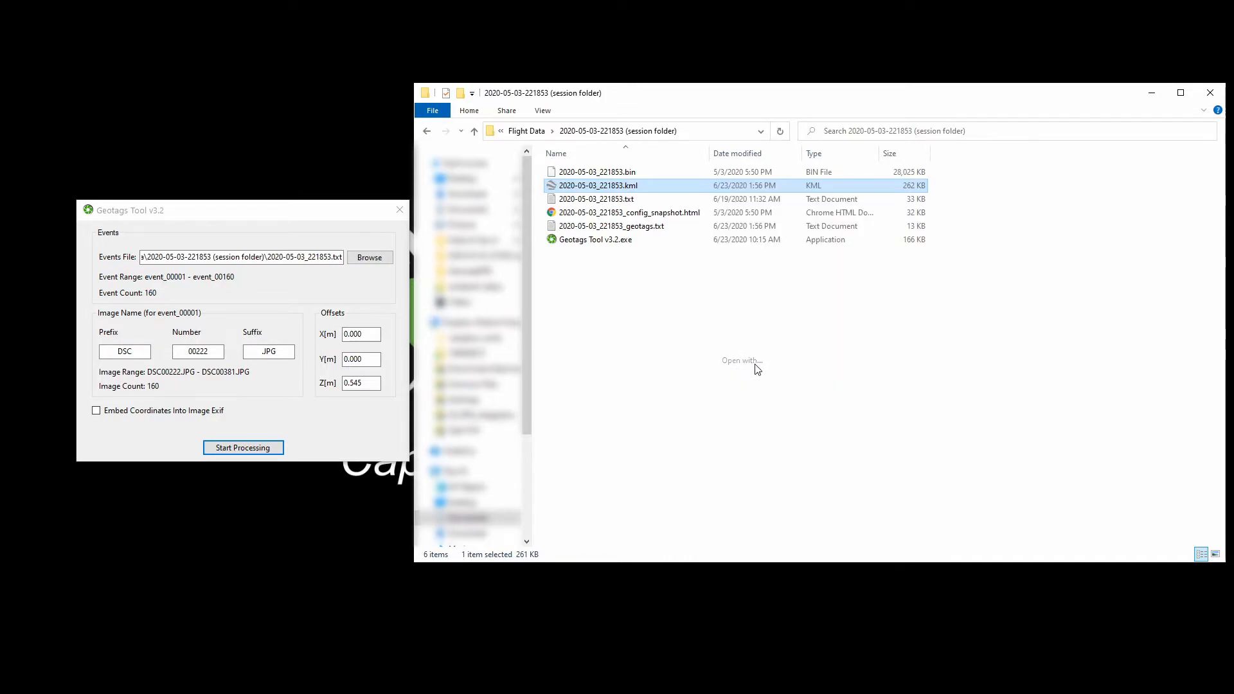
{"action": "left_click", "coordinate": [702, 410]}
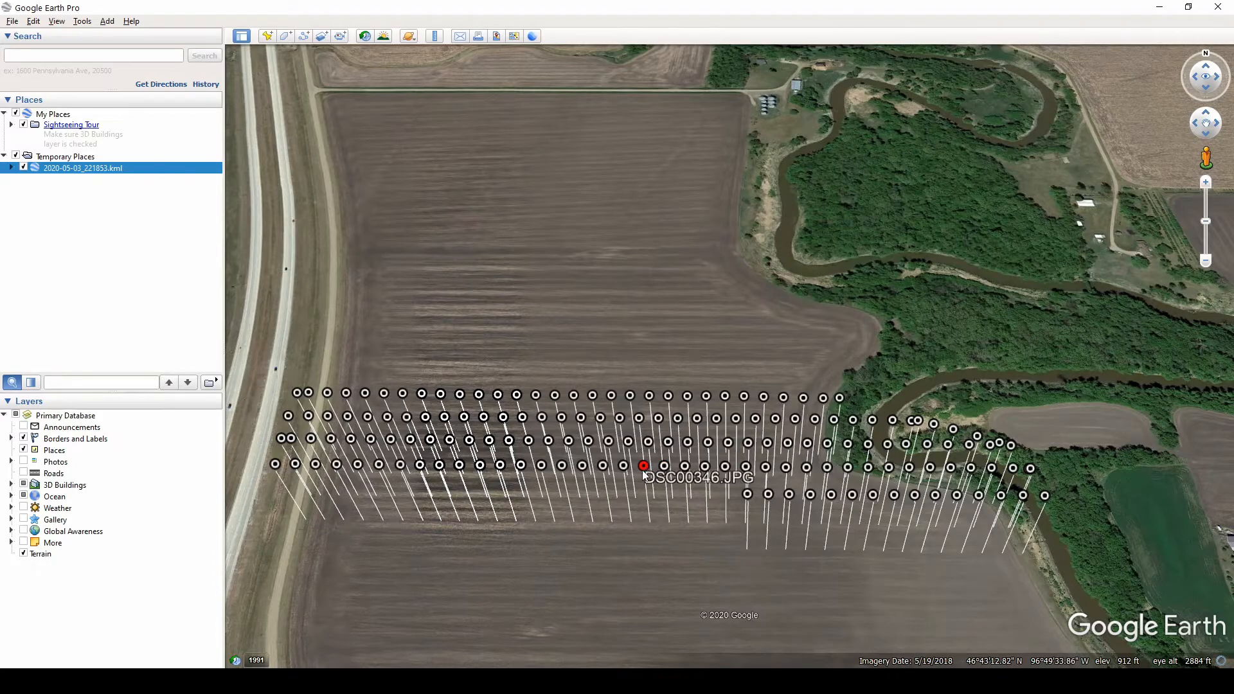
- Inspect one photo placemark's attribute popup on the map, close it and minimize Google Earth
{"action": "left_click", "coordinate": [624, 466]}
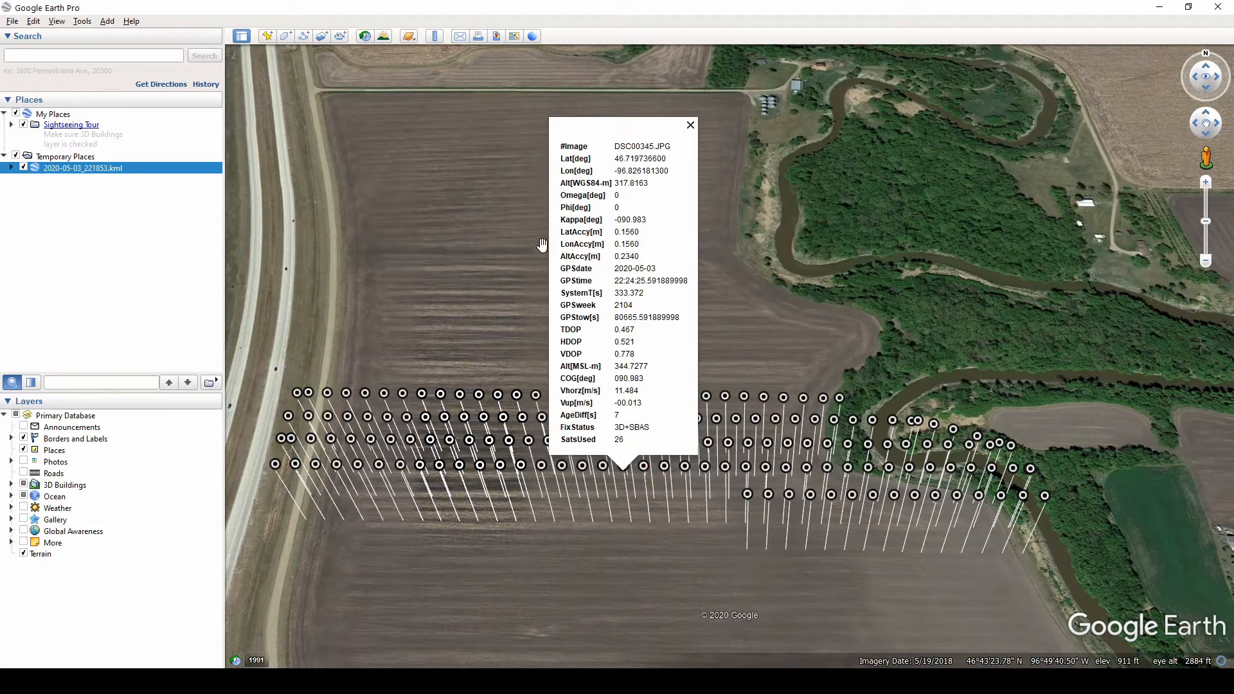
{"action": "left_click_drag", "start_coordinate": [570, 184], "coordinate": [686, 233]}
{"action": "left_click", "coordinate": [661, 373]}
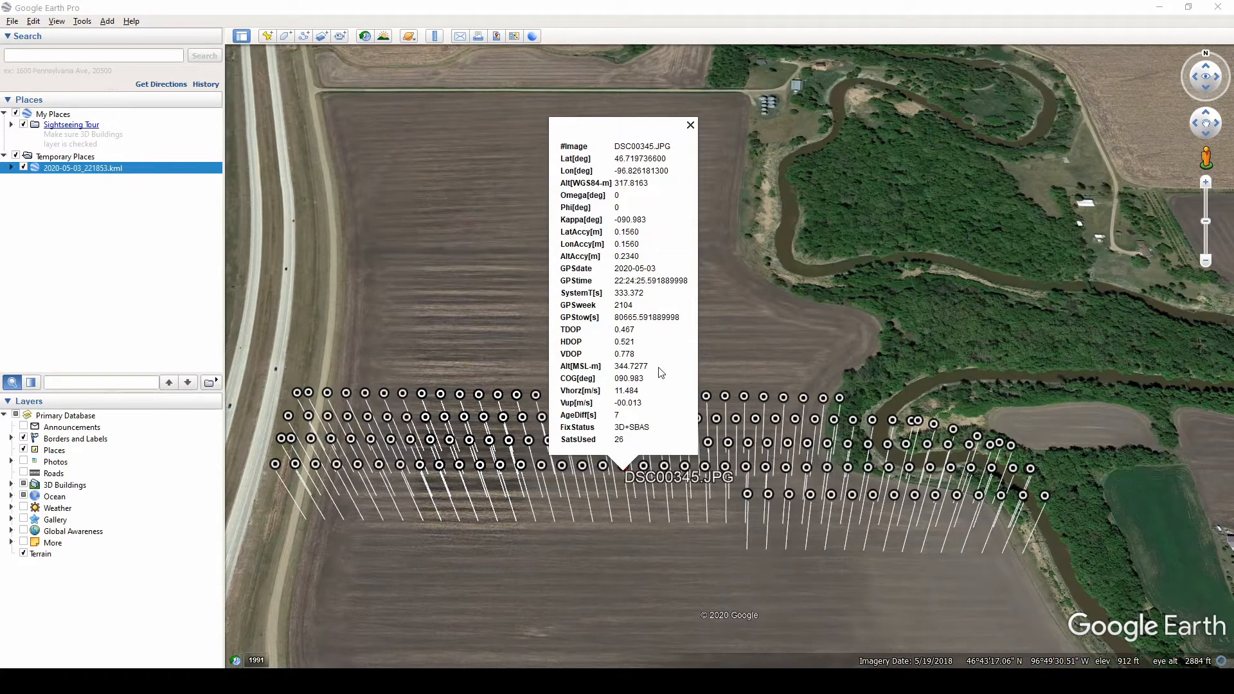
{"action": "left_click", "coordinate": [690, 126]}
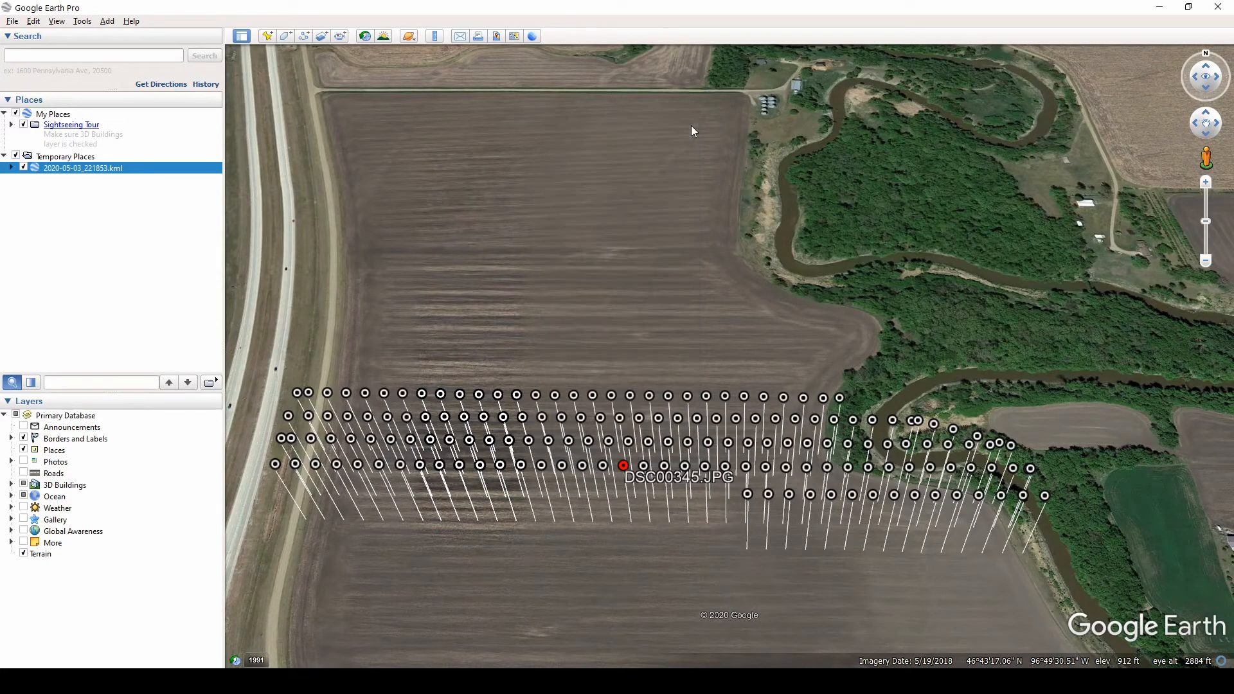
{"action": "left_click", "coordinate": [1155, 9]}
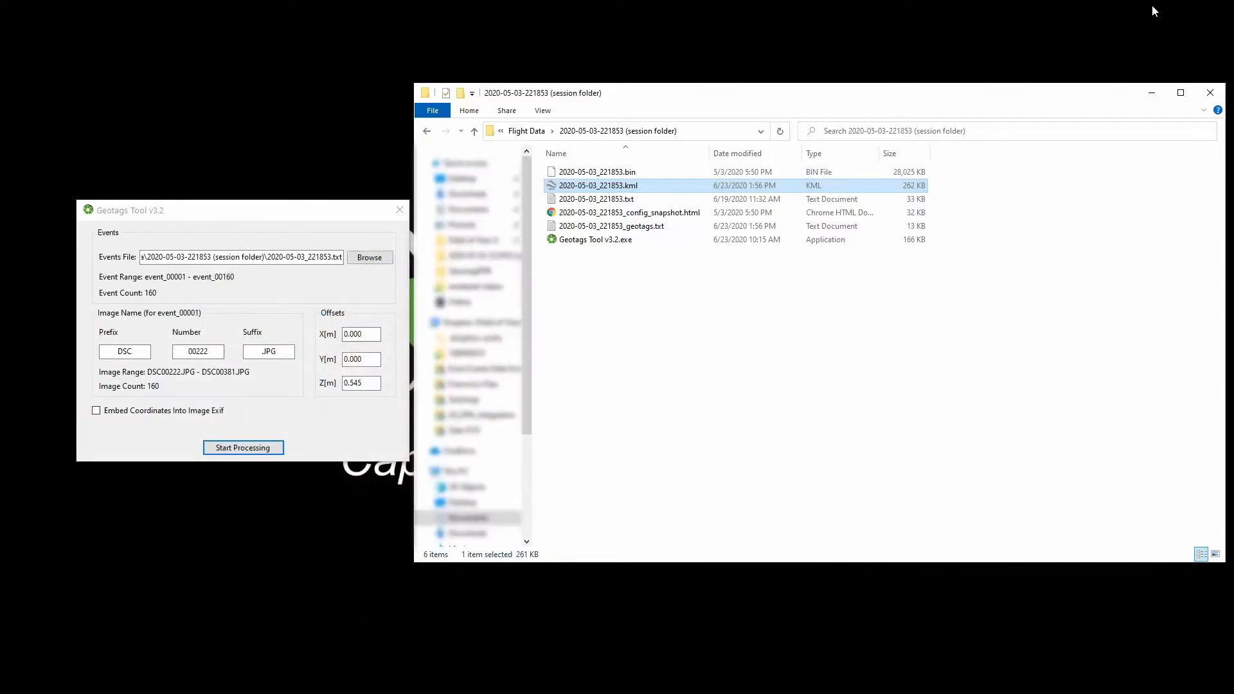
- Close the Geotags Tool, relaunch Geotags Tool v3.2.exe from the session folder and move its window aside
{"action": "left_click", "coordinate": [399, 209]}
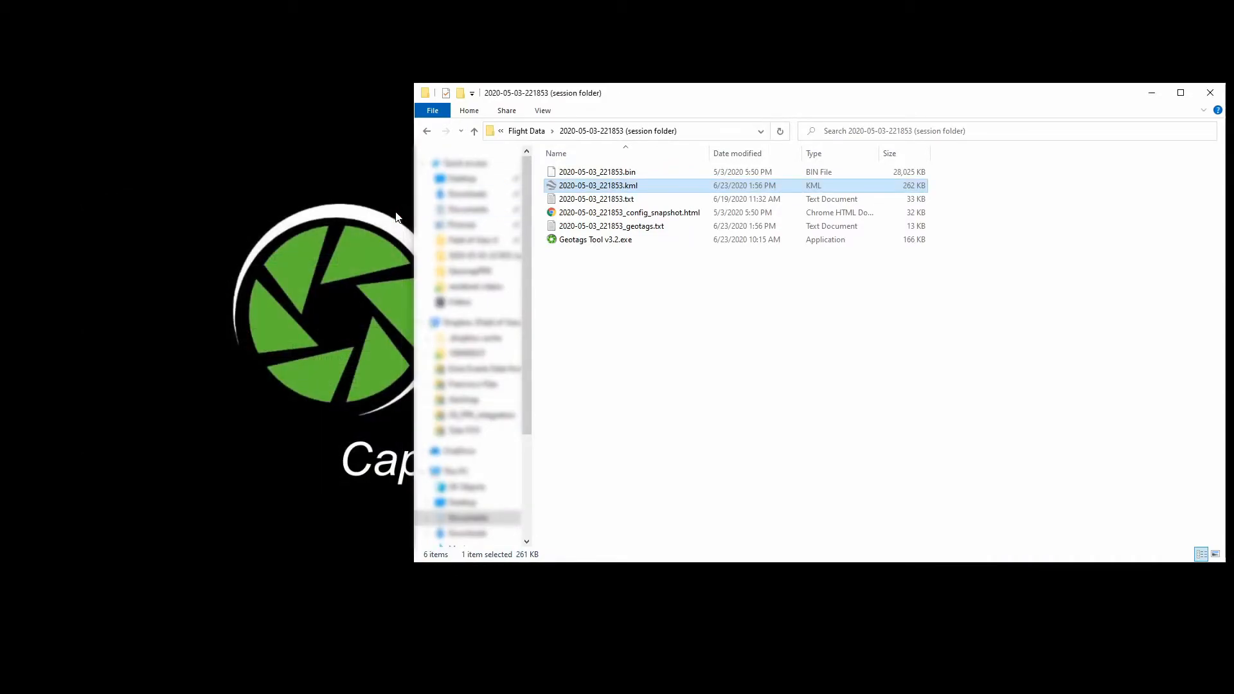
{"action": "left_click", "coordinate": [739, 312]}
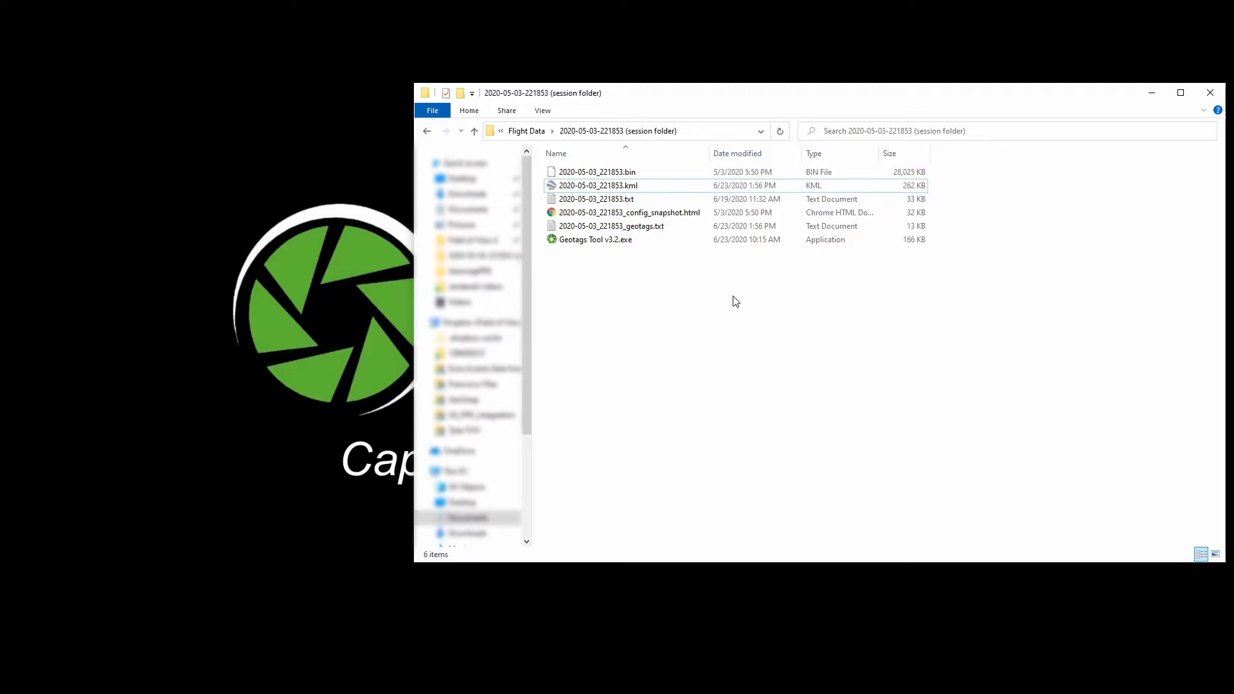
{"action": "double_click", "coordinate": [646, 244]}
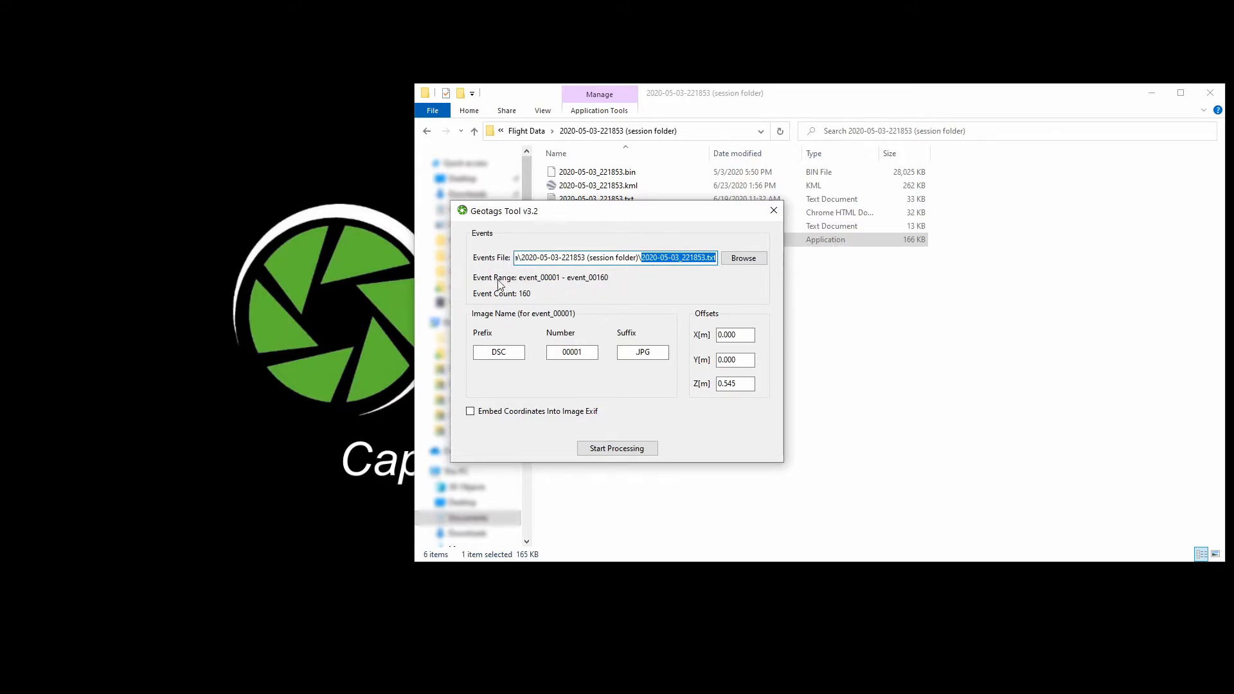
{"action": "left_click_drag", "start_coordinate": [583, 212], "coordinate": [201, 212]}
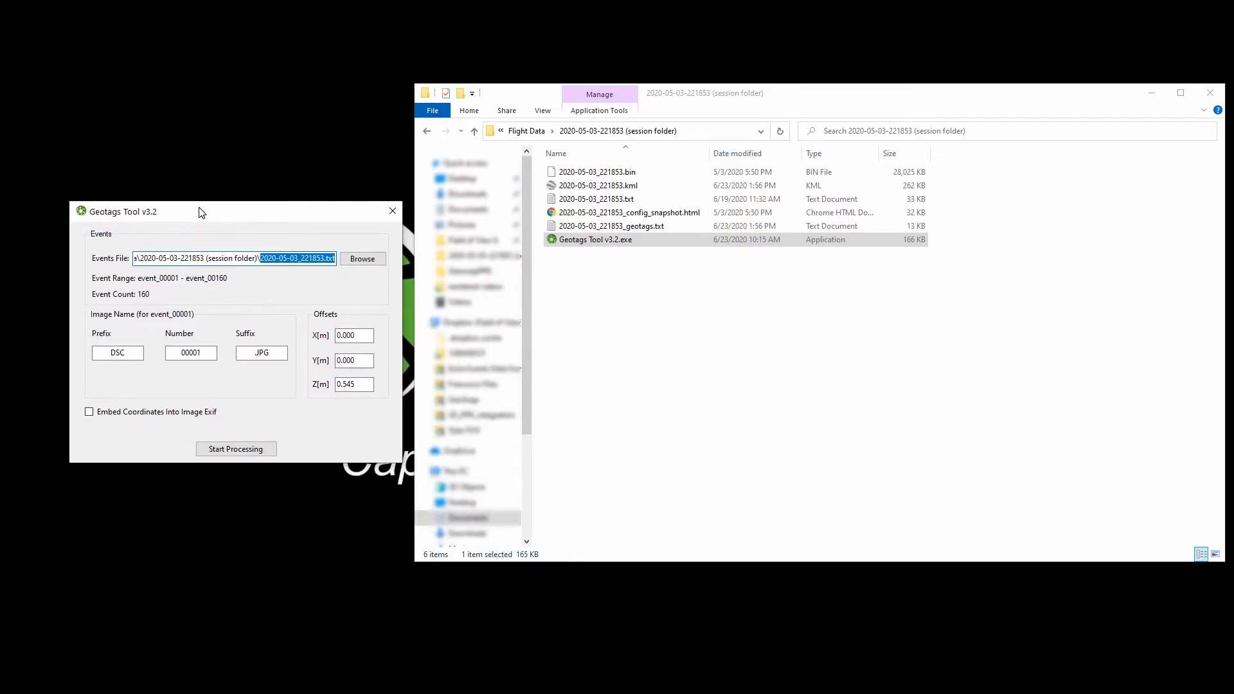
- Open the 100MSDCF folder again and drop the first image onto the tool to set the image numbering
{"action": "left_click", "coordinate": [427, 131]}
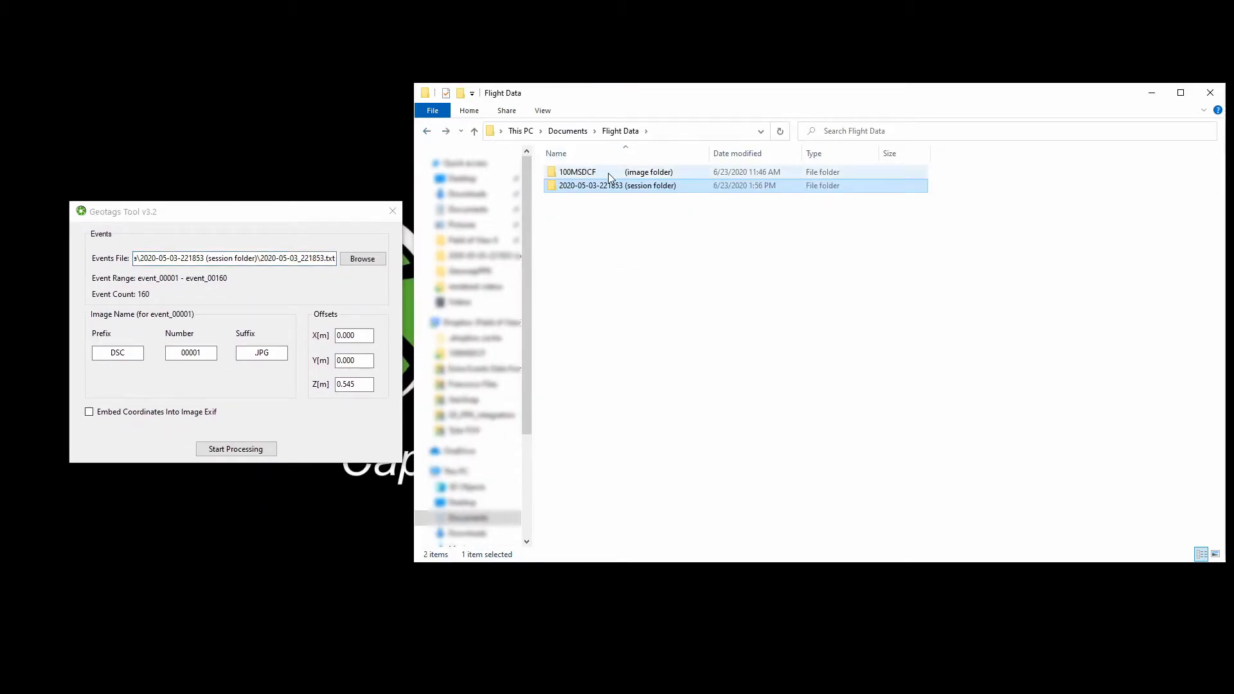
{"action": "double_click", "coordinate": [608, 173]}
{"action": "left_click_drag", "start_coordinate": [582, 183], "coordinate": [217, 373]}
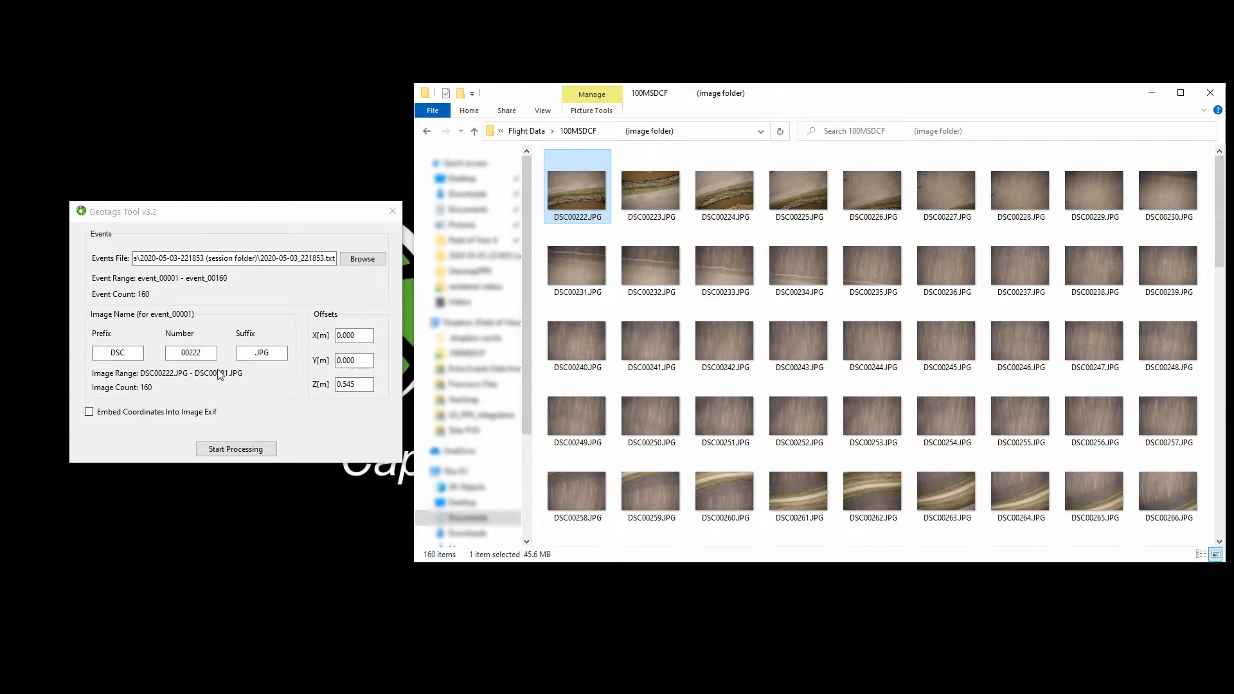
- Enable embedding coordinates into image EXIF, run the processing, and close the completion dialog
{"action": "left_click", "coordinate": [90, 413]}
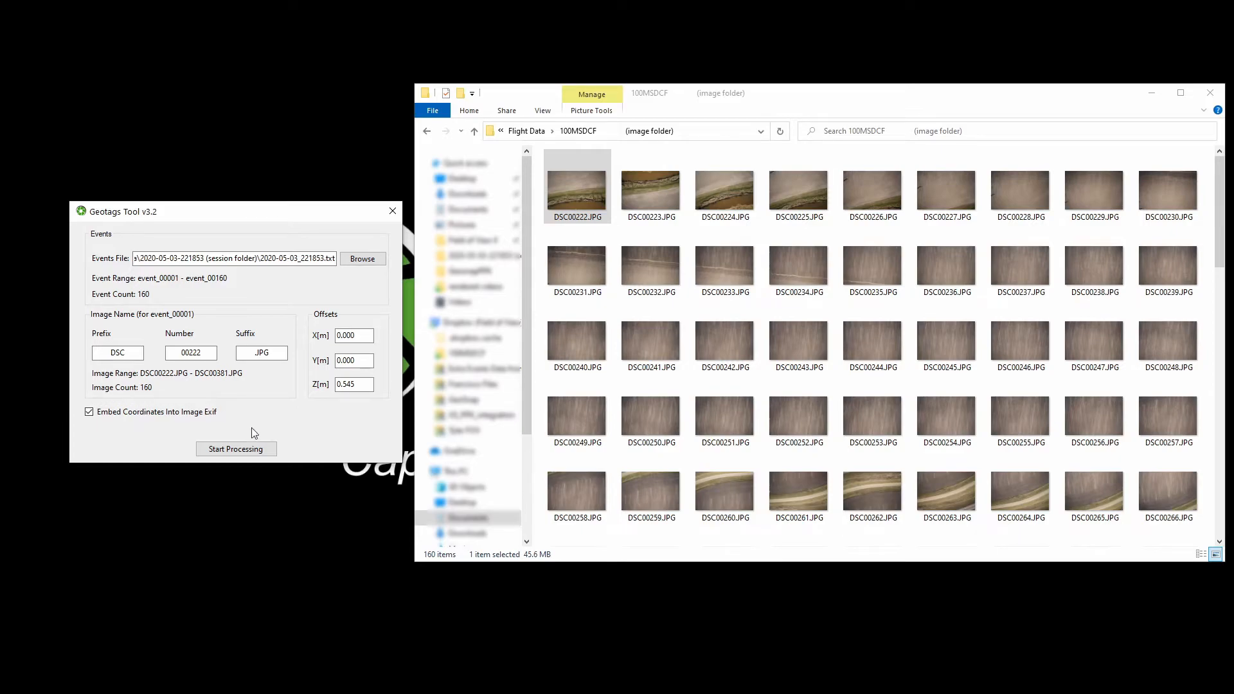
{"action": "left_click", "coordinate": [241, 450]}
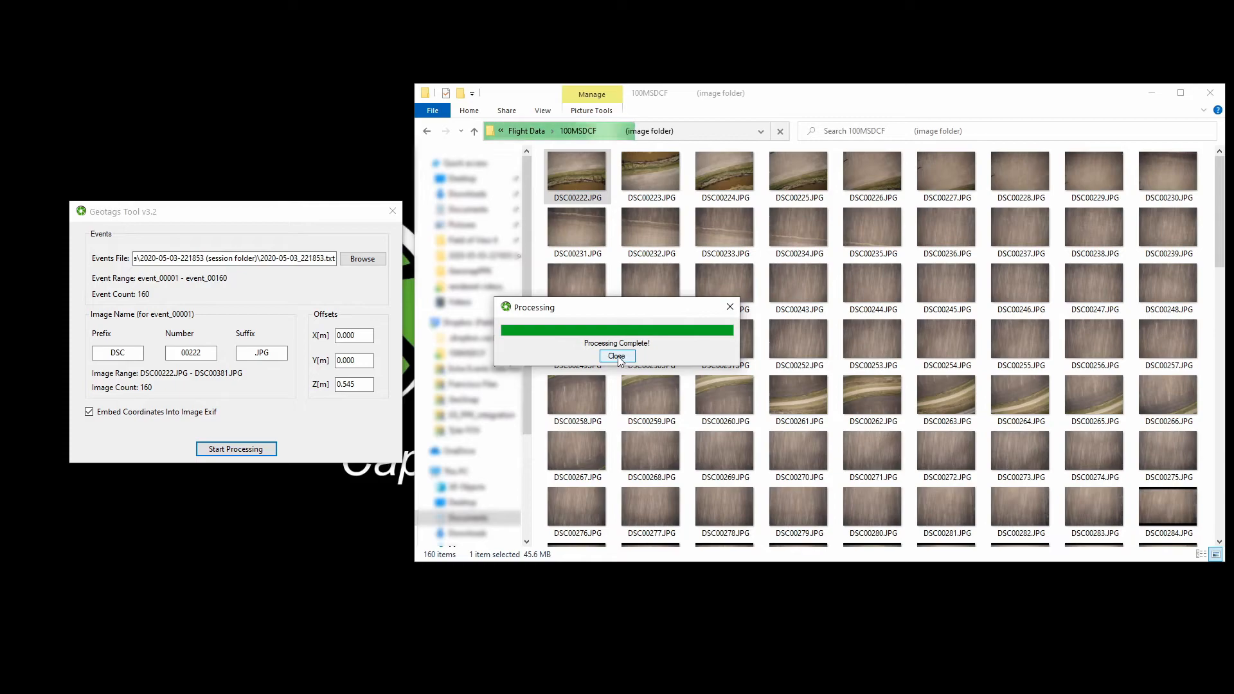
{"action": "left_click", "coordinate": [616, 357]}
- Check the GPS latitude, longitude and altitude in DSC00222.JPG's file property details
{"action": "left_click", "coordinate": [584, 187]}
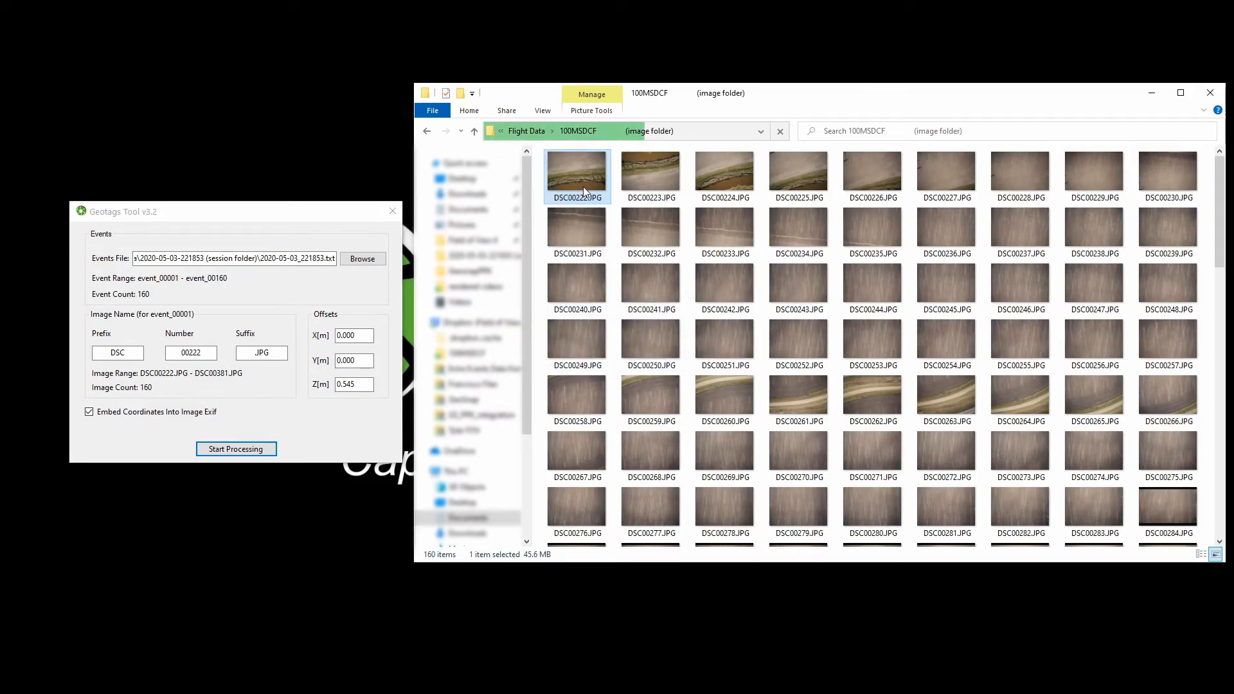
{"action": "right_click", "coordinate": [583, 186]}
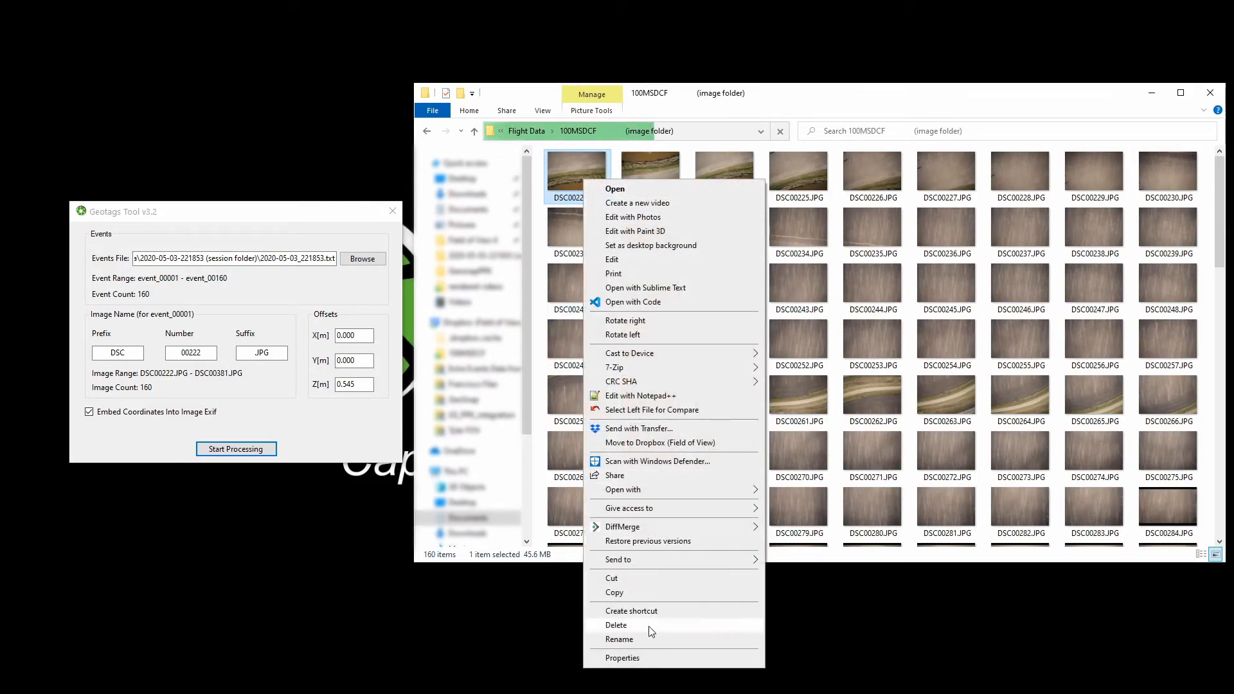
{"action": "left_click", "coordinate": [637, 656]}
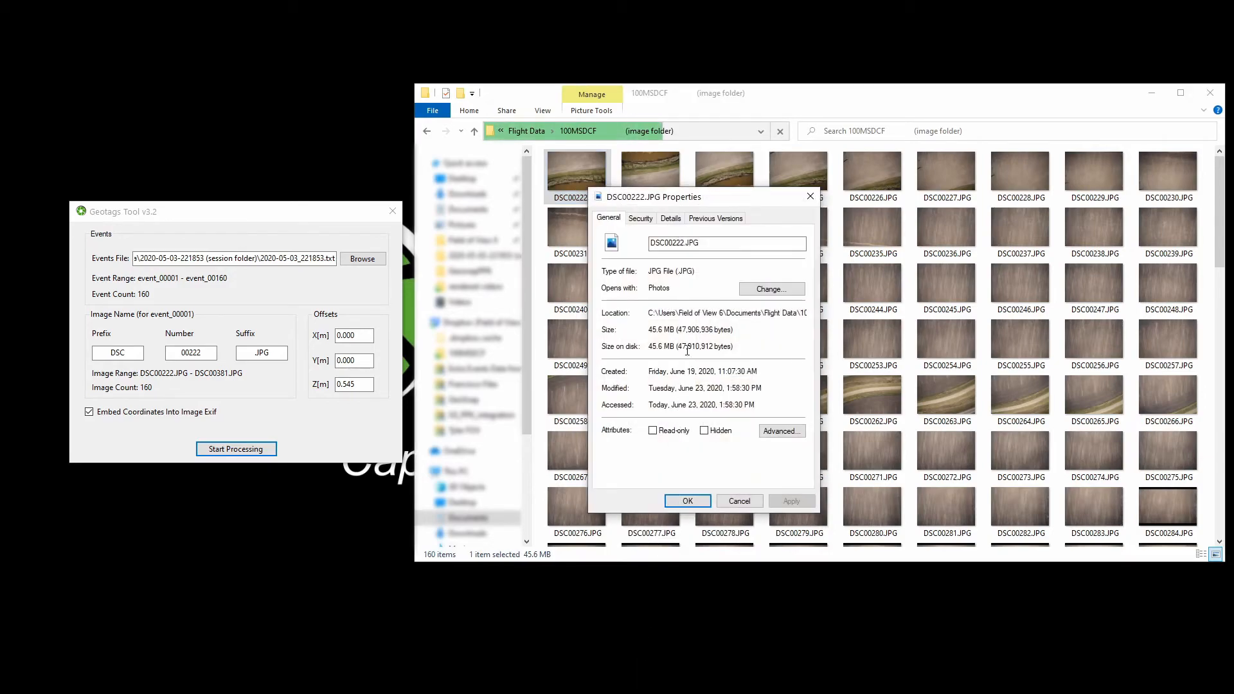
{"action": "left_click", "coordinate": [672, 222]}
{"action": "left_click_drag", "start_coordinate": [801, 257], "coordinate": [793, 406]}
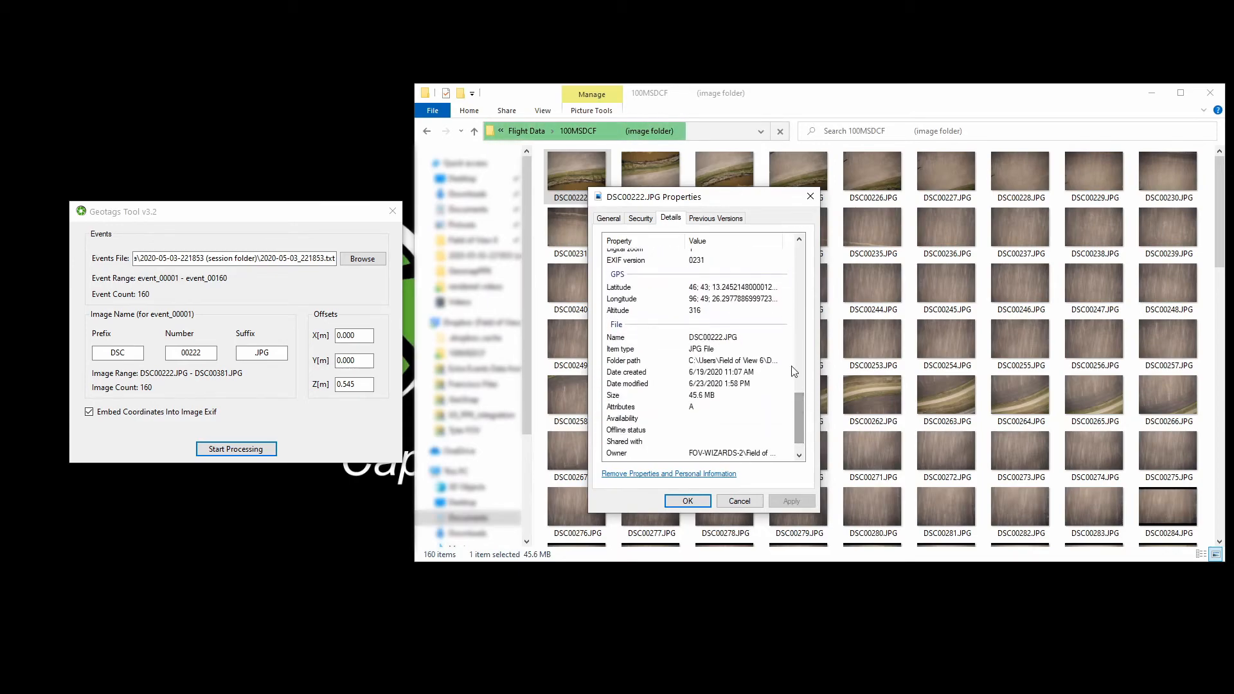
{"action": "left_click", "coordinate": [729, 289]}
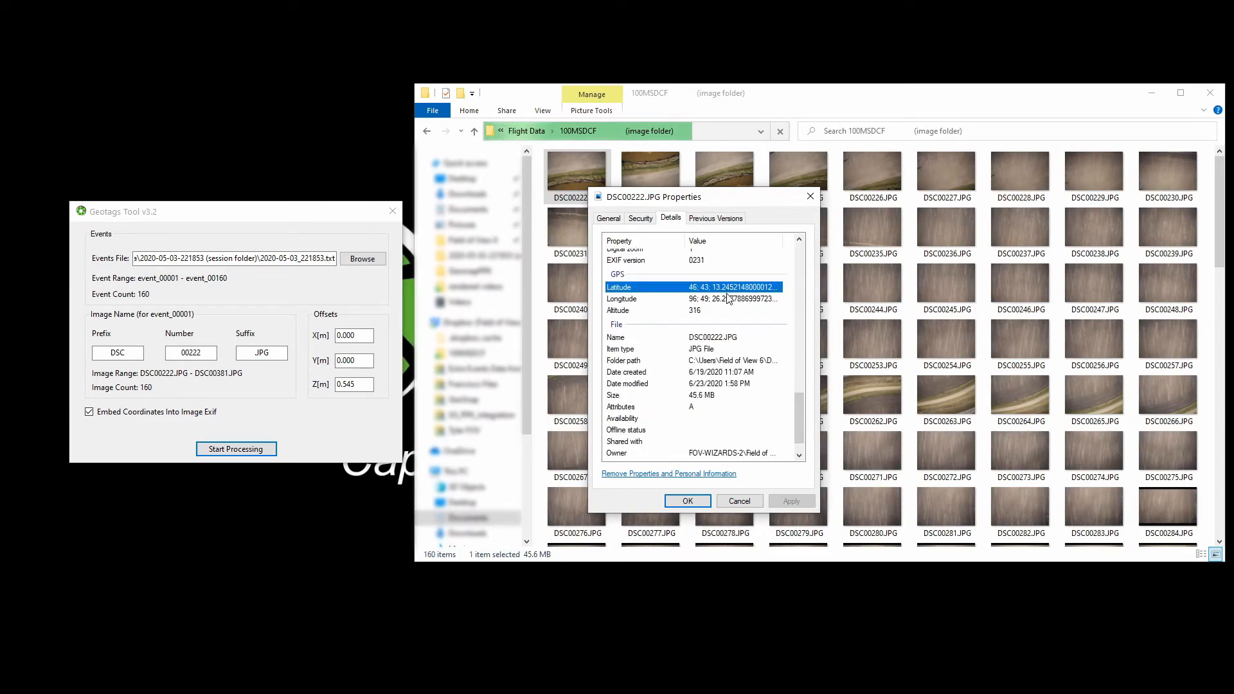
{"action": "left_click", "coordinate": [728, 300]}
{"action": "left_click", "coordinate": [724, 313]}
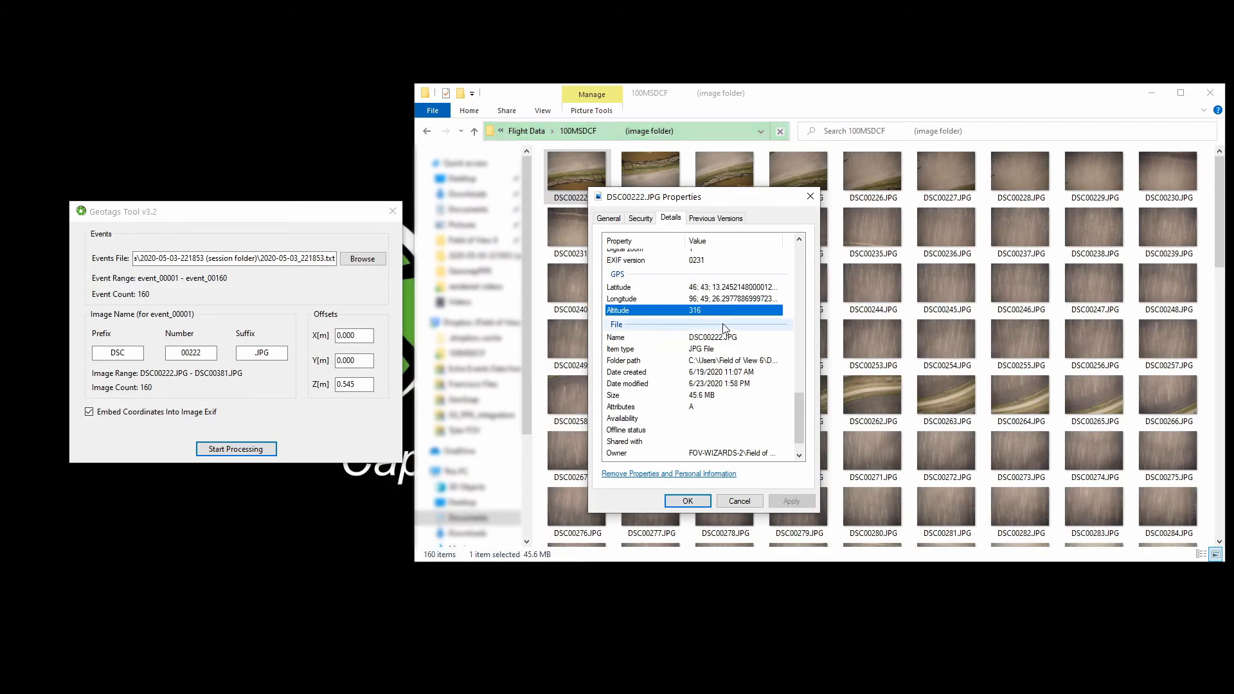
{"action": "left_click", "coordinate": [818, 198]}
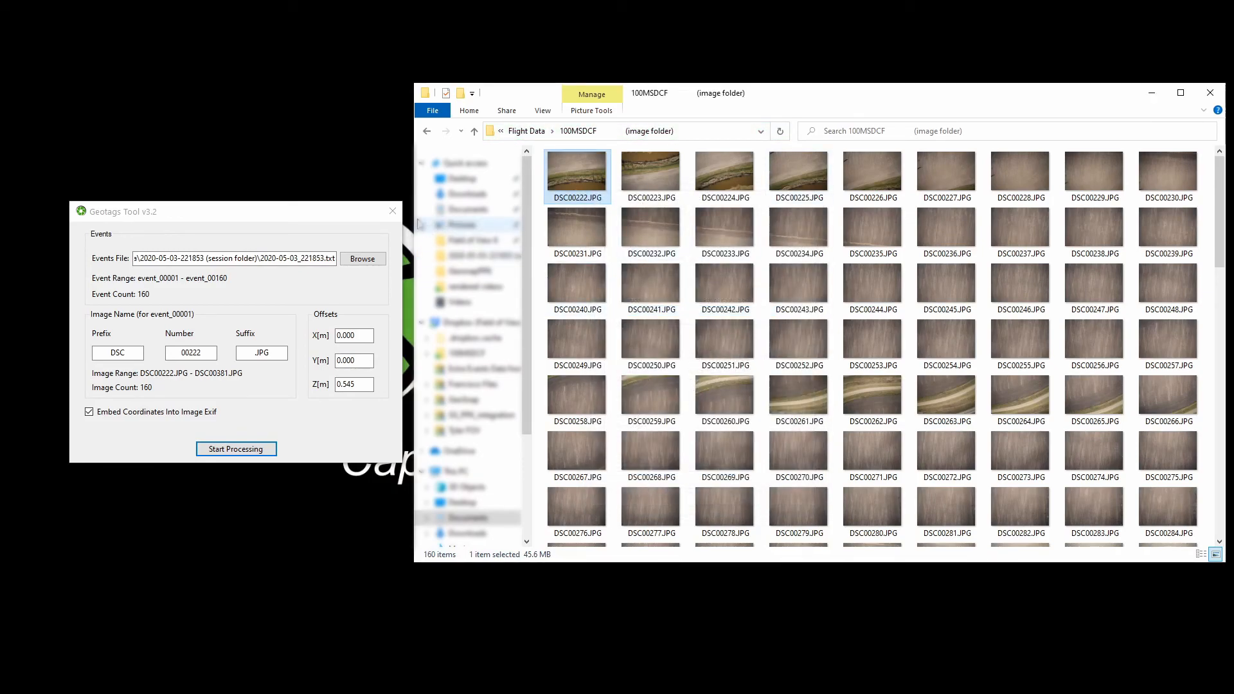